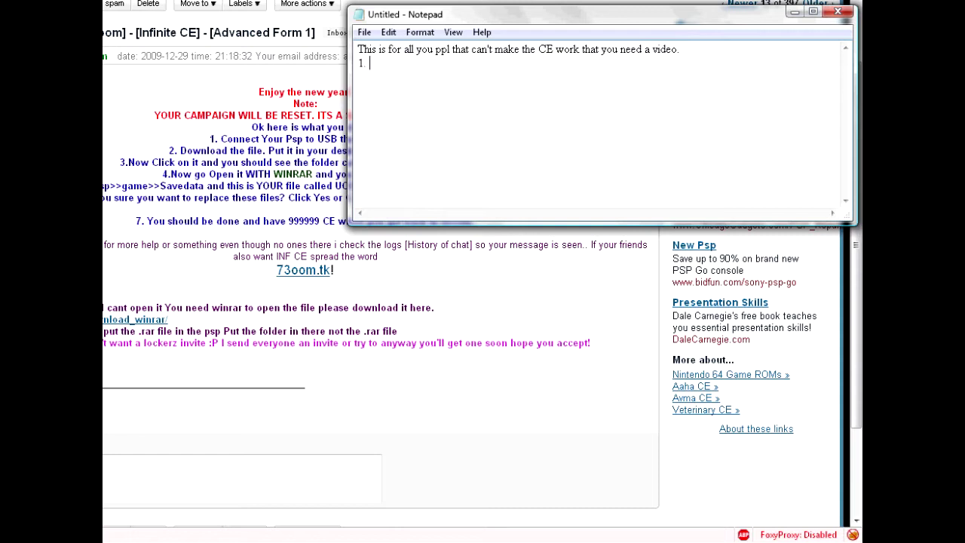
# - Note "1.Download The file" in the instructions, then switch to the Gmail message in Firefox and start downloading its UCUS98645.rar attachment
pyautogui.write('wnload The file')
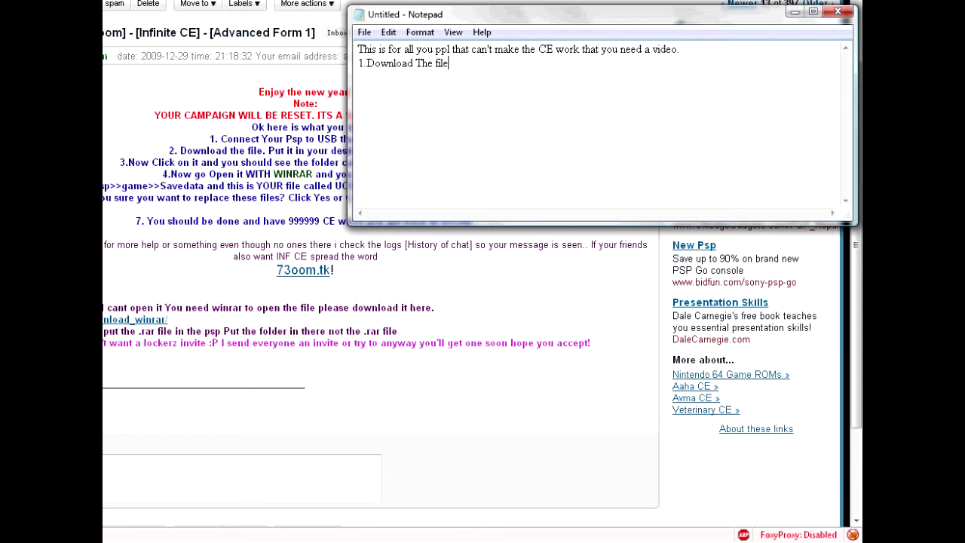
pyautogui.click(153, 377)
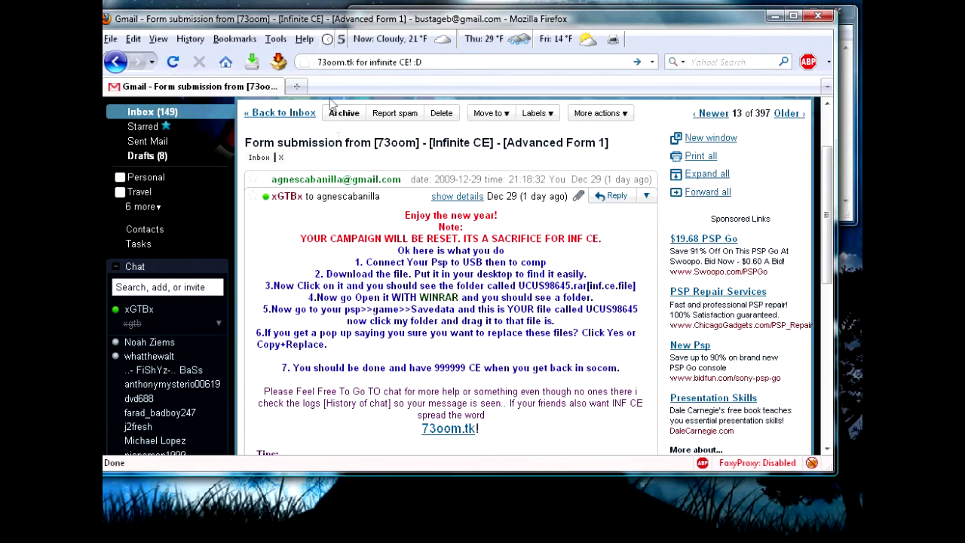
pyautogui.scroll(-4, 326, 196)
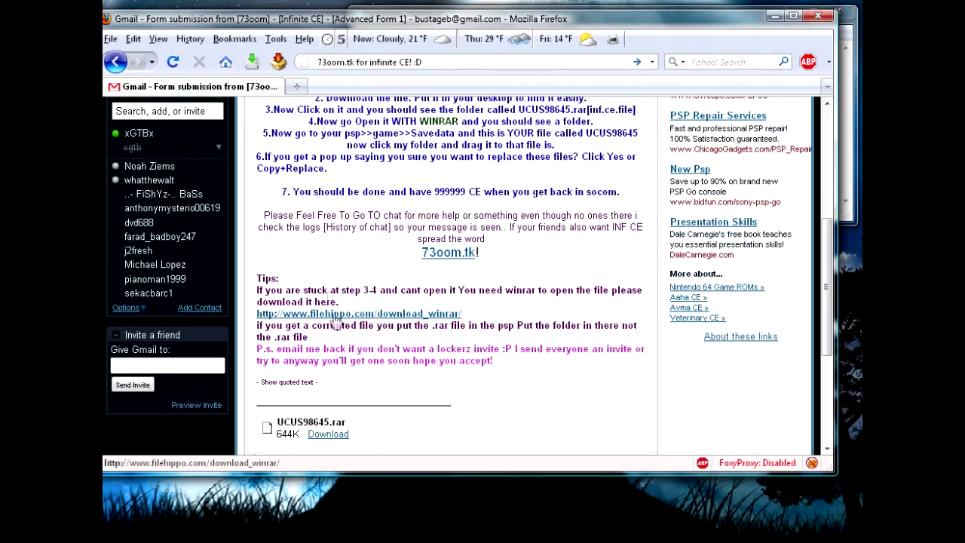
pyautogui.click(328, 434)
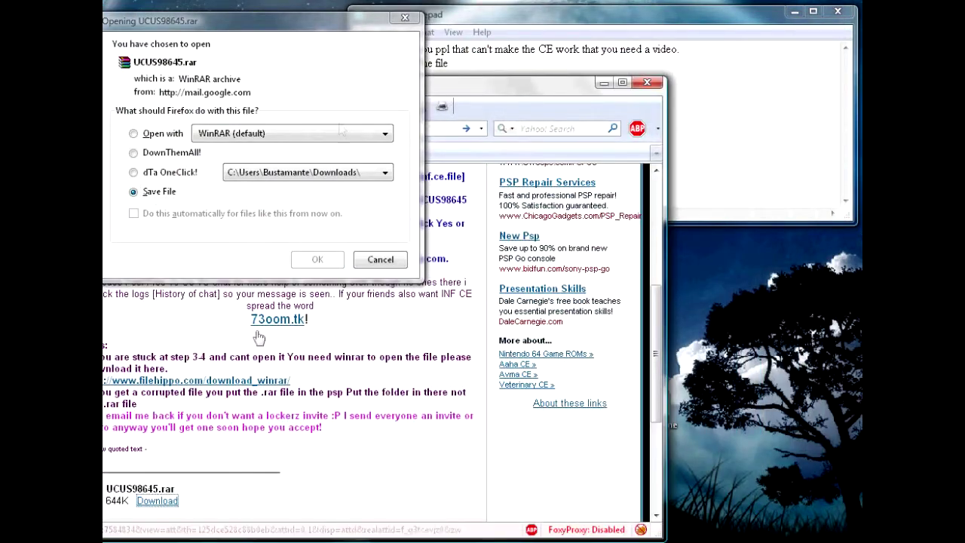
# - Download UCUS98645.rar with DownThemAll! into the Downloads folder, overwriting the existing file just for this file
pyautogui.moveTo(188, 496); pyautogui.dragTo(108, 499)
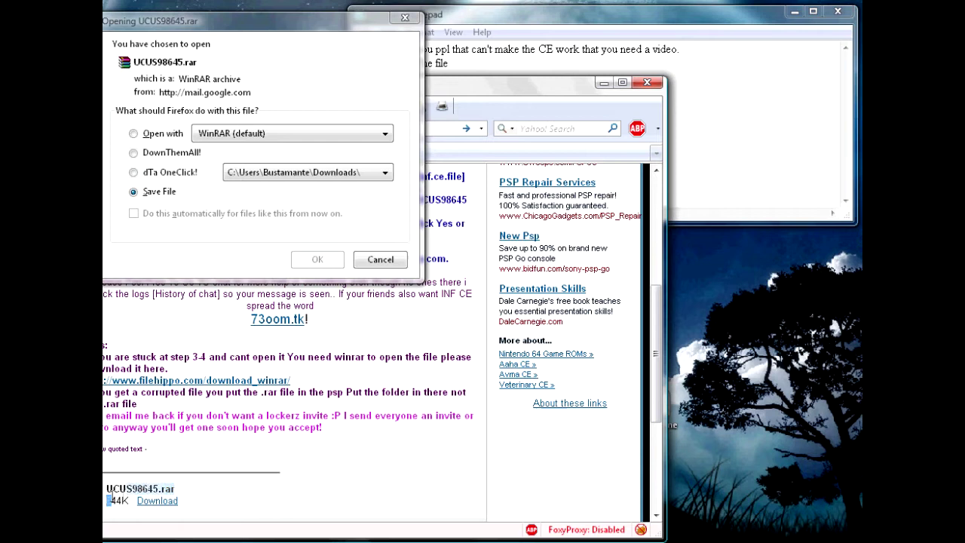
pyautogui.click(227, 511)
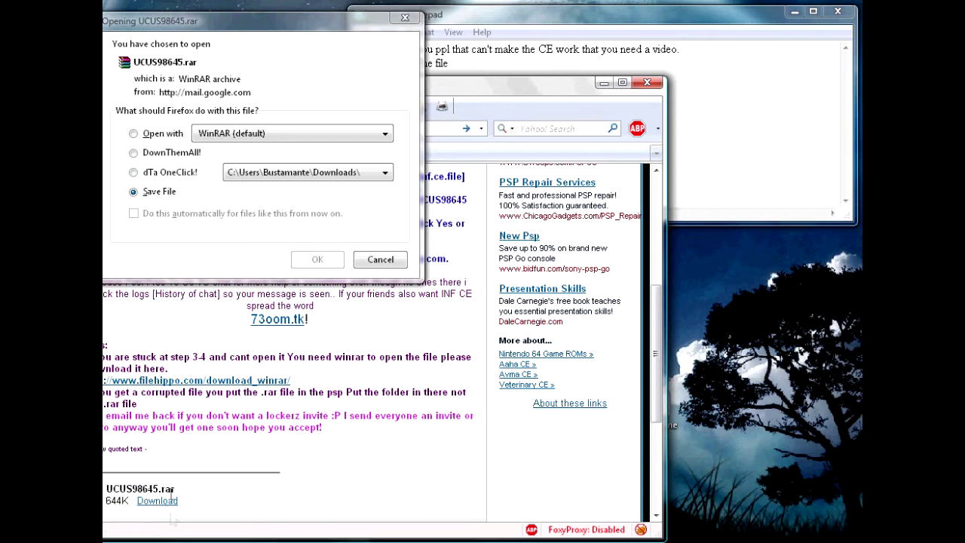
pyautogui.click(134, 152)
pyautogui.click(317, 260)
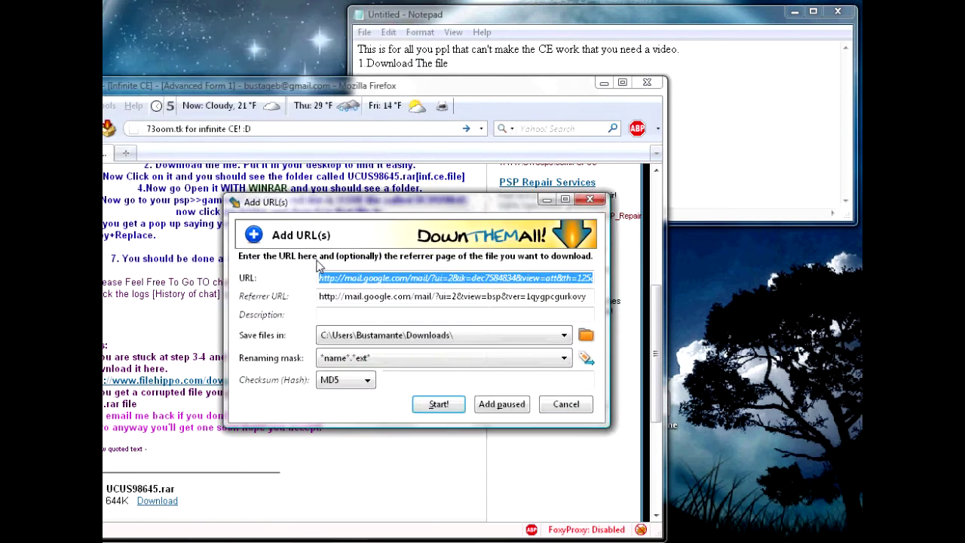
pyautogui.click(447, 277)
pyautogui.click(451, 405)
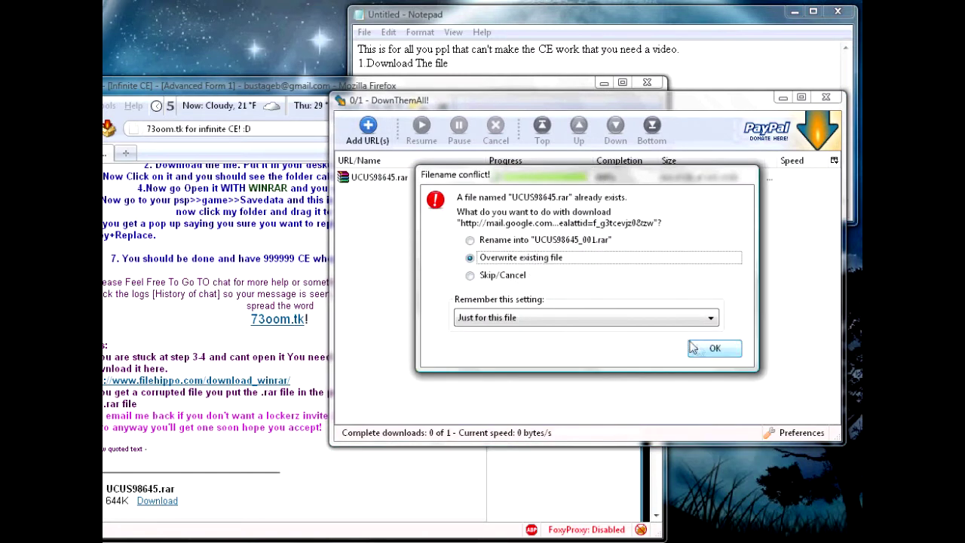
pyautogui.click(705, 348)
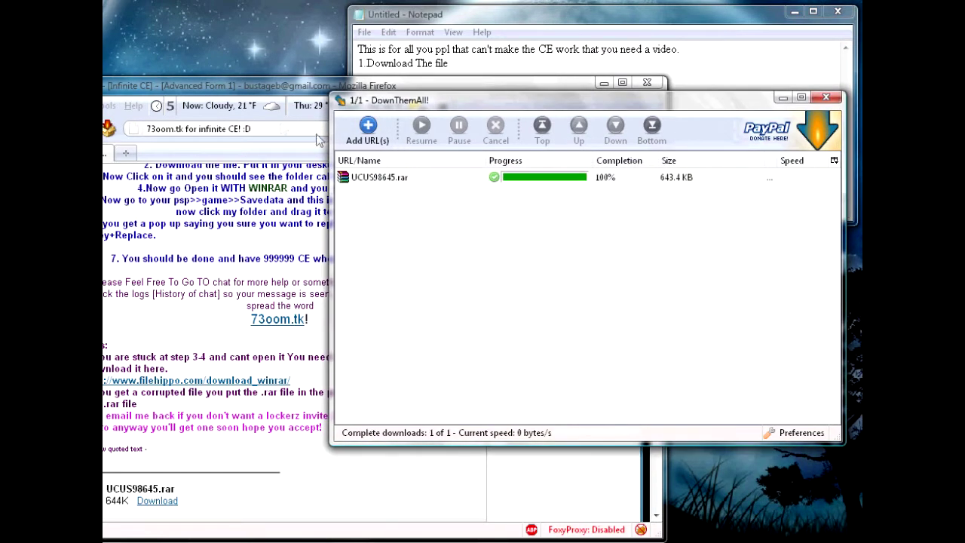
# - Minimize the browser, move the download manager clear of the note, and add the line "2.Open with winRAR.." in Notepad
pyautogui.click(273, 107)
pyautogui.click(606, 84)
pyautogui.moveTo(543, 97); pyautogui.dragTo(345, 165)
pyautogui.click(466, 63)
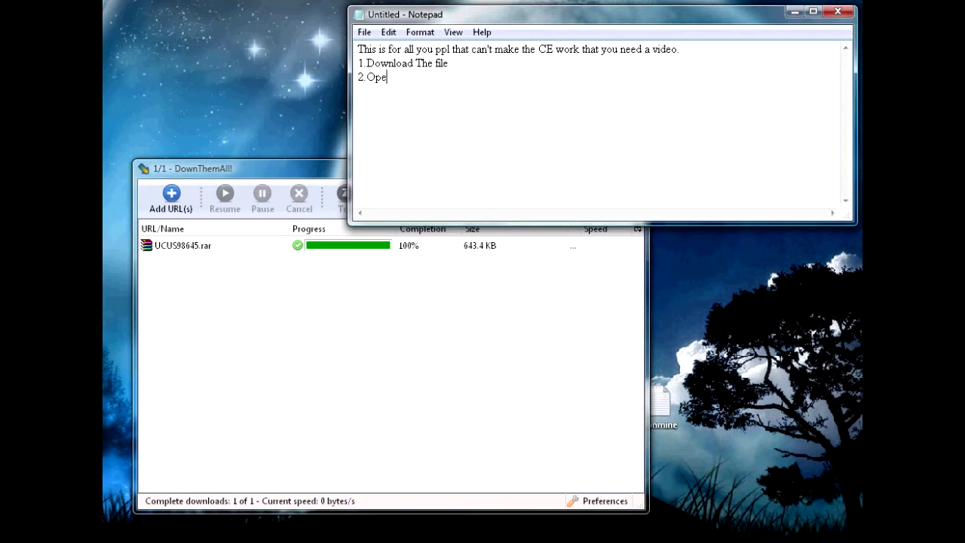
pyautogui.press('Return')
pyautogui.write('2.Open with winRA')
# - Open the downloaded UCUS98645 archive in WinRAR from its download directory, and close the folder window and the download manager
pyautogui.click(242, 247)
pyautogui.rightClick(242, 246)
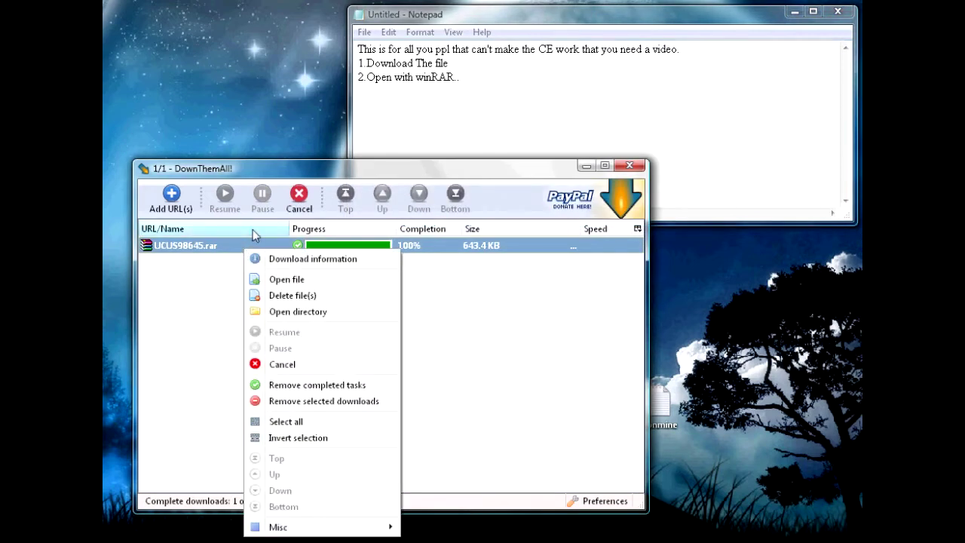
pyautogui.click(301, 313)
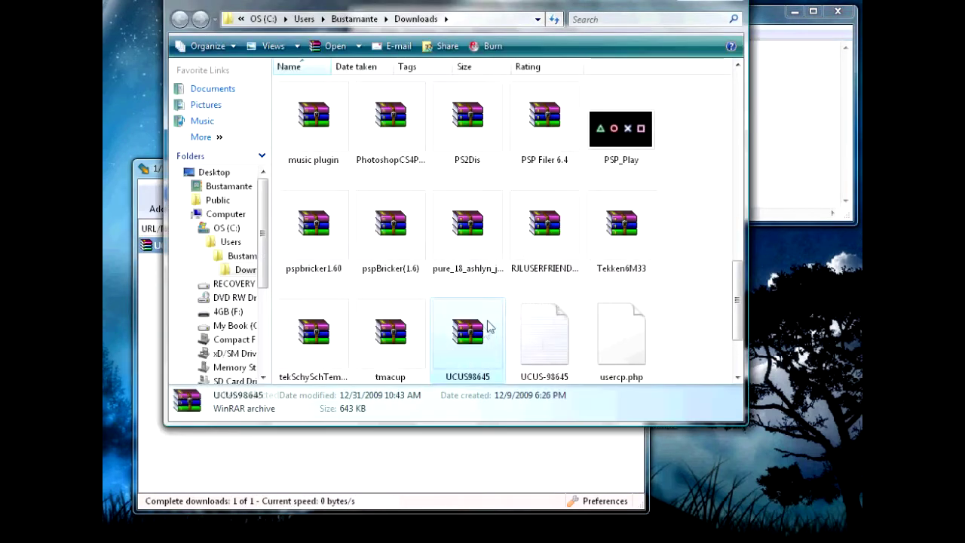
pyautogui.rightClick(488, 341)
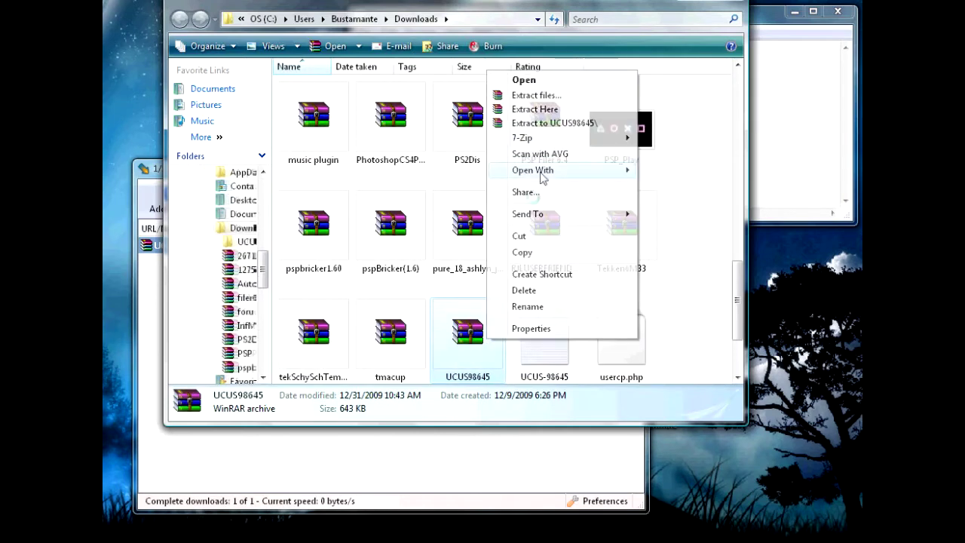
pyautogui.click(548, 81)
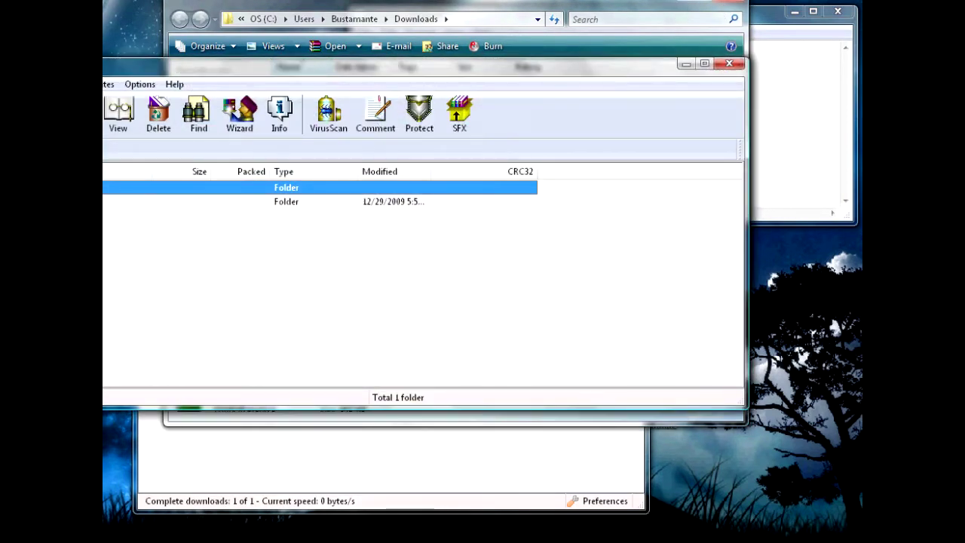
pyautogui.click(736, 11)
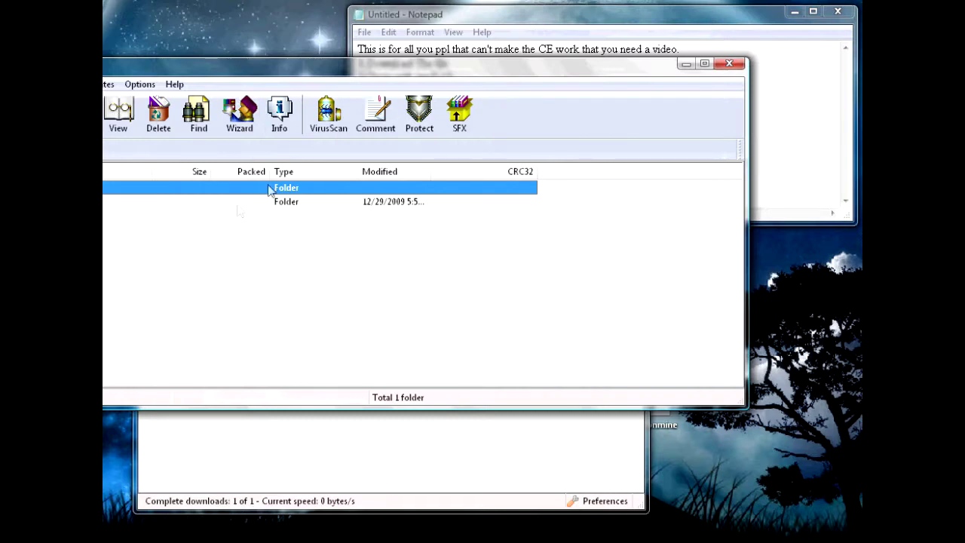
pyautogui.moveTo(447, 74); pyautogui.dragTo(678, 313)
pyautogui.click(630, 165)
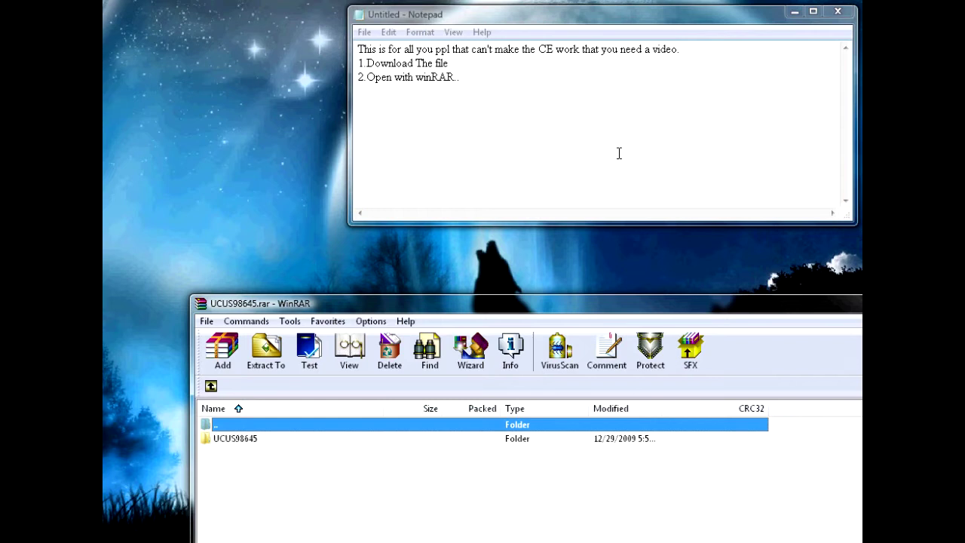
# - Add the lines "3. This is the file with 9999999CE" and "4. Now go to your root." to the Notepad instructions
pyautogui.click(535, 82)
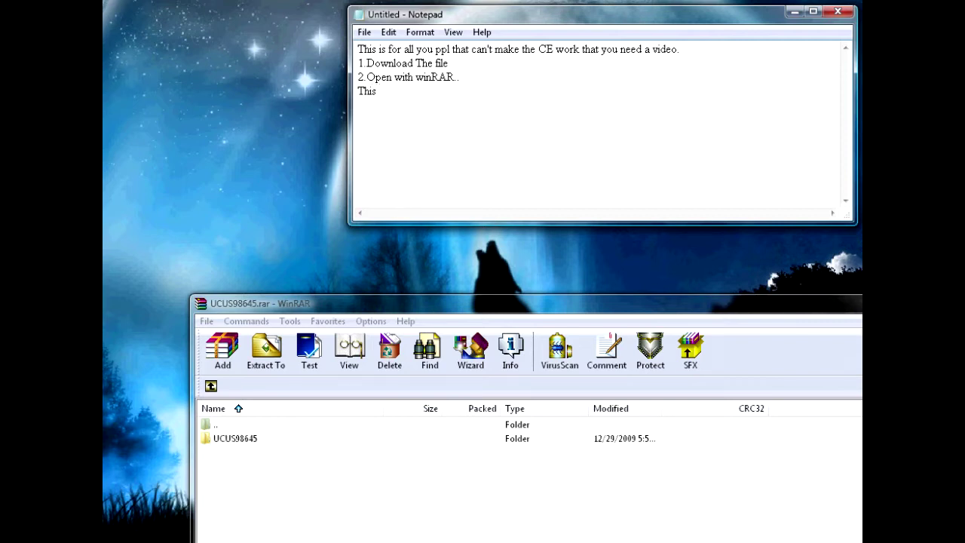
pyautogui.press('BackSpace')
pyautogui.press('BackSpace')
pyautogui.press('BackSpace')
pyautogui.write('his is the file with 9999999CE ')
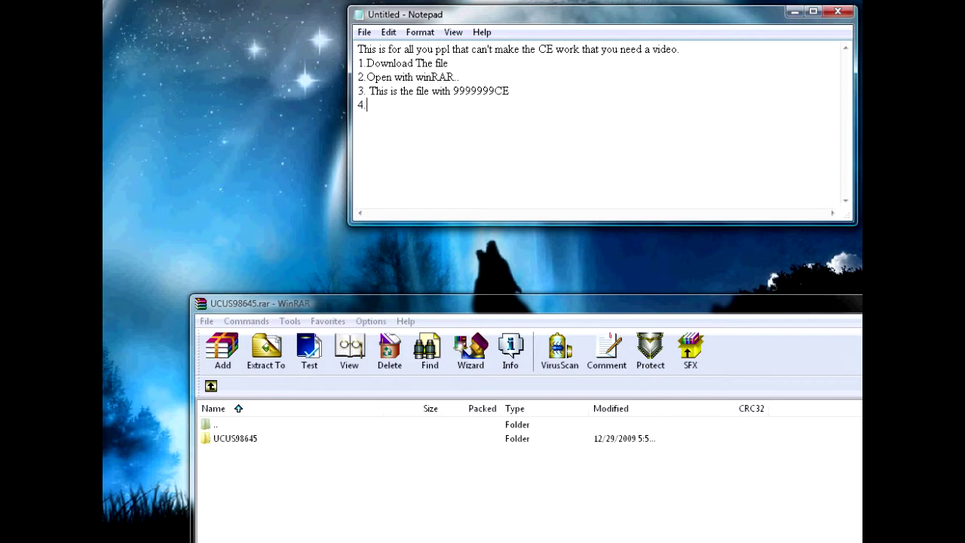
pyautogui.write('4. Now go to your')
pyautogui.moveTo(466, 106); pyautogui.dragTo(443, 106)
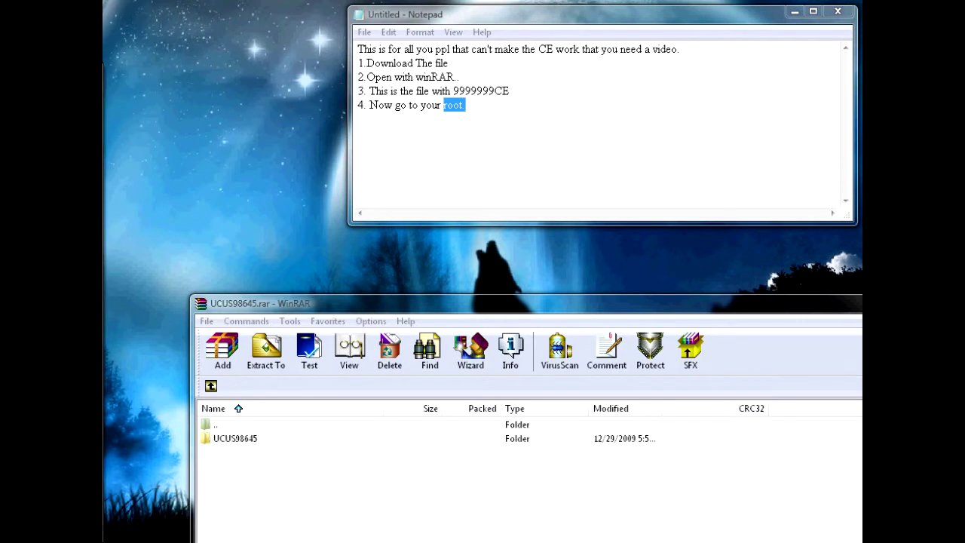
# - Open the memory stick drive 4GB (F:) in Windows Explorer and move the WinRAR window below it
pyautogui.press('super+e')
pyautogui.moveTo(169, 98); pyautogui.dragTo(291, 21)
pyautogui.doubleClick(259, 293)
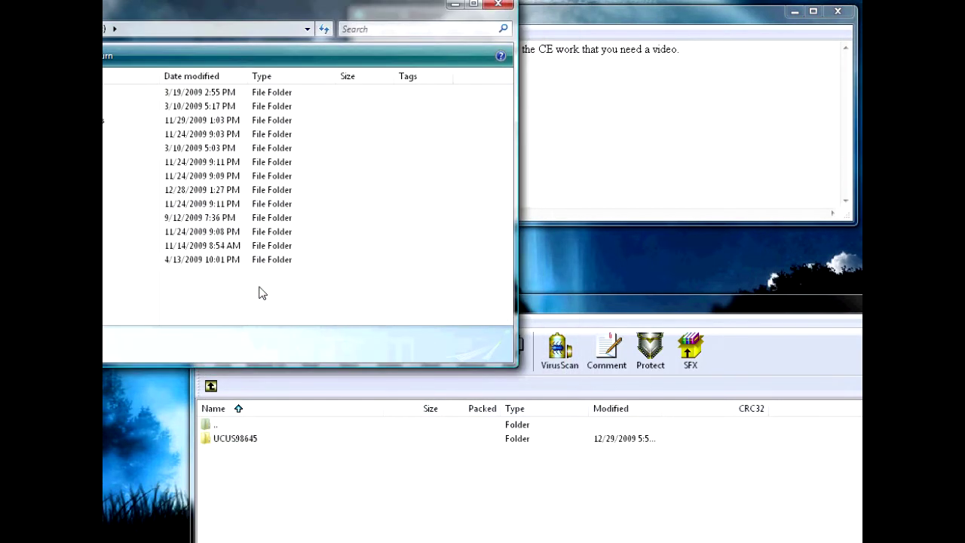
pyautogui.click(676, 323)
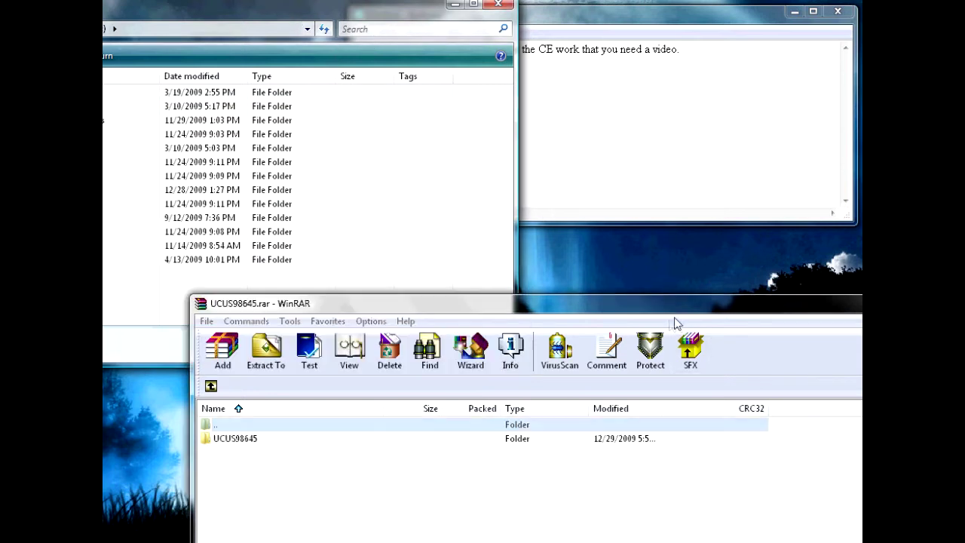
pyautogui.moveTo(537, 306); pyautogui.dragTo(449, 409)
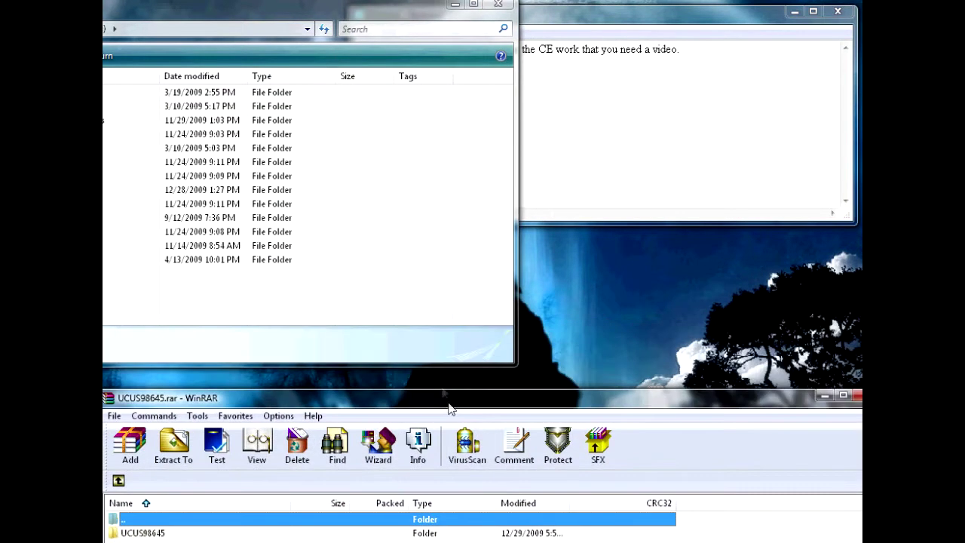
# - Add the line "5. This is known as the root of your memorystick" to the Notepad instructions
pyautogui.click(551, 45)
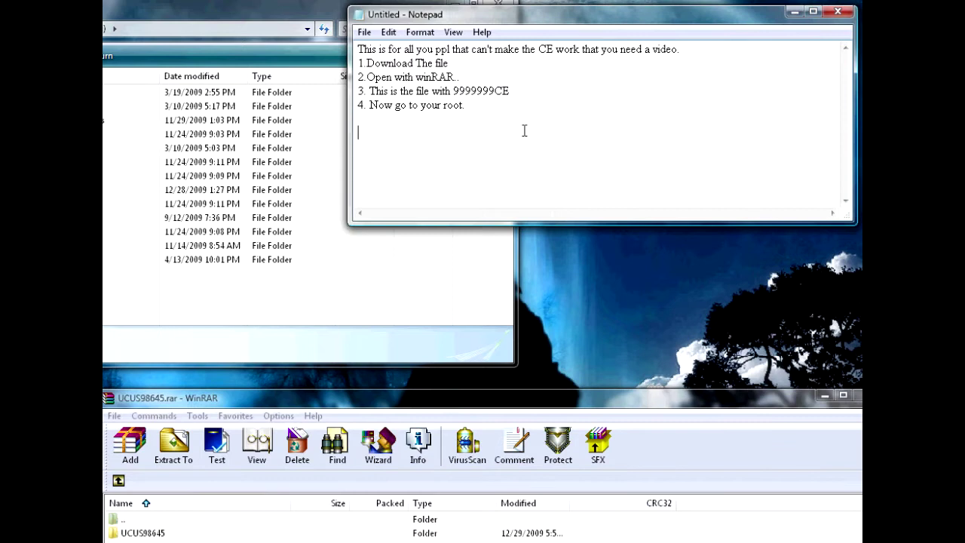
pyautogui.write('5. This is known ')
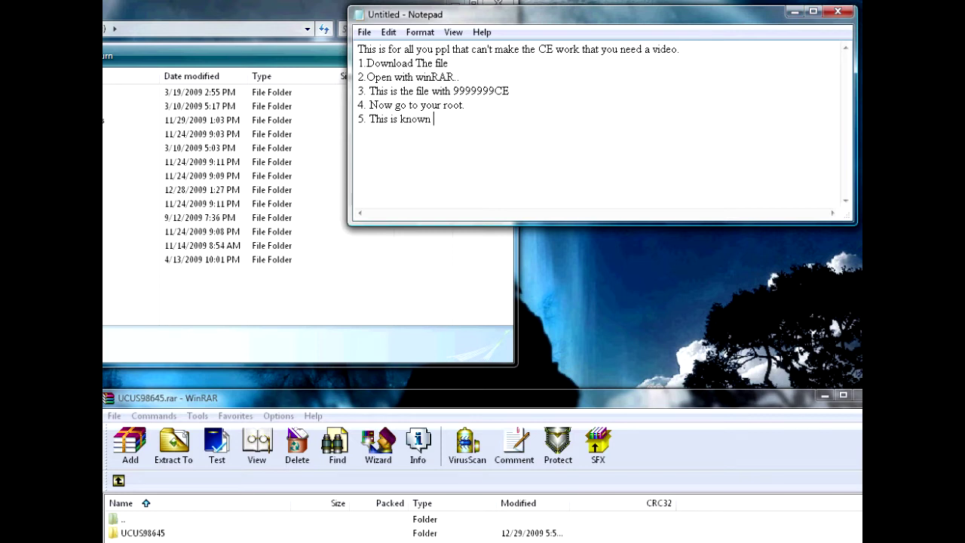
pyautogui.write('as the root.of your m')
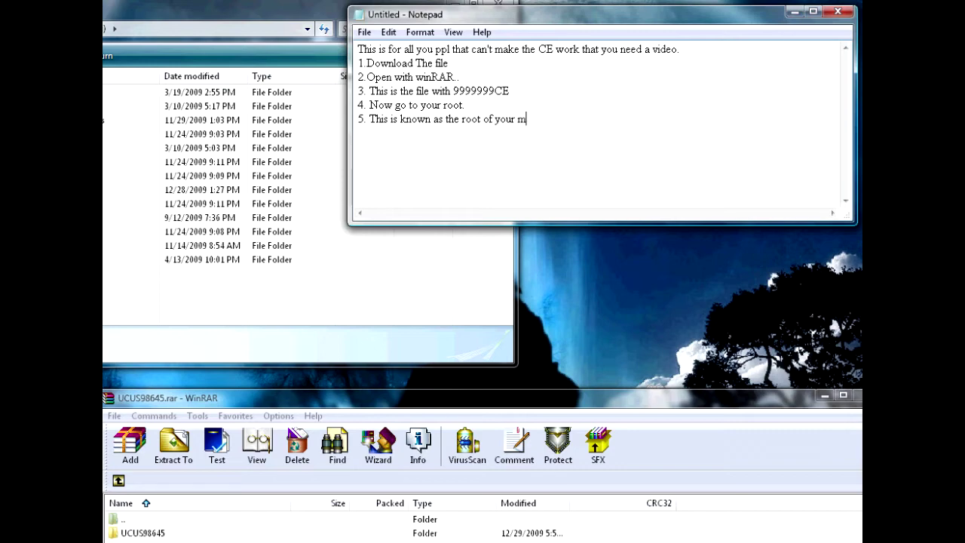
pyautogui.write('emorystick')
# - Reposition the 4GB (F:) folder window so it sits below the note's text, and select its PSP folder
pyautogui.click(222, 12)
pyautogui.moveTo(221, 12); pyautogui.dragTo(482, 32)
pyautogui.moveTo(564, 327); pyautogui.dragTo(384, 324)
pyautogui.moveTo(322, 27); pyautogui.dragTo(345, 195)
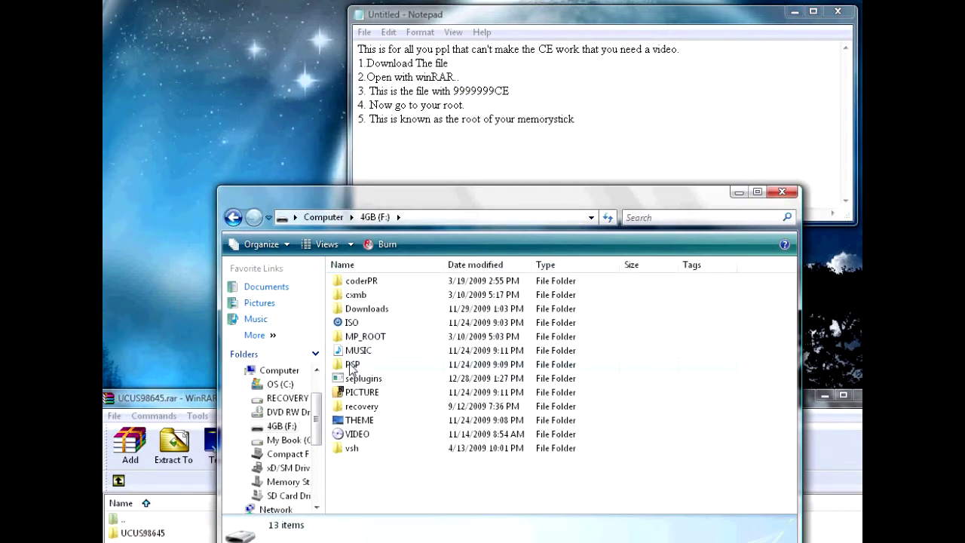
pyautogui.click(352, 364)
pyautogui.click(352, 364)
# - Add the line "6 Click on psp" to the note and open the PSP folder on the memory stick
pyautogui.click(585, 119)
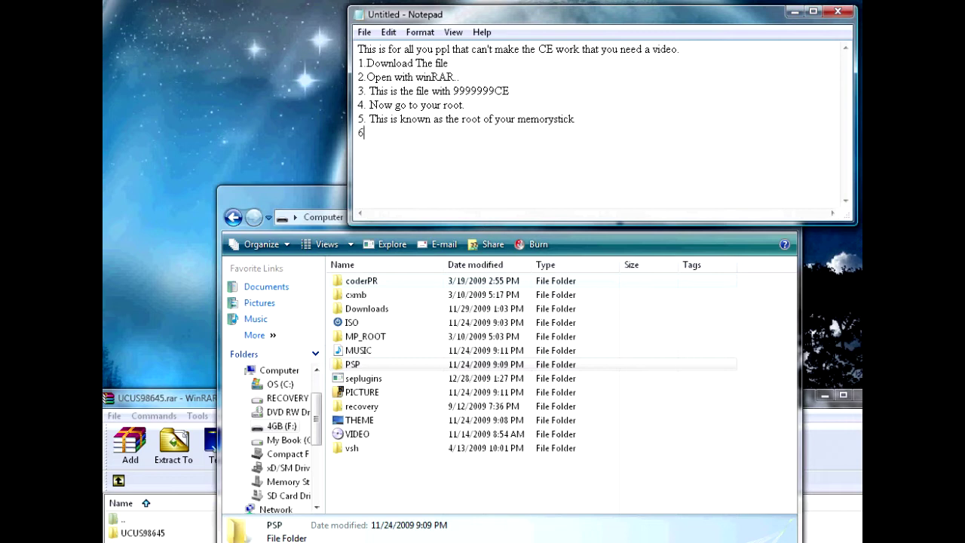
pyautogui.press('BackSpace')
pyautogui.press('BackSpace')
pyautogui.press('BackSpace')
pyautogui.write('lick on psp')
pyautogui.doubleClick(374, 365)
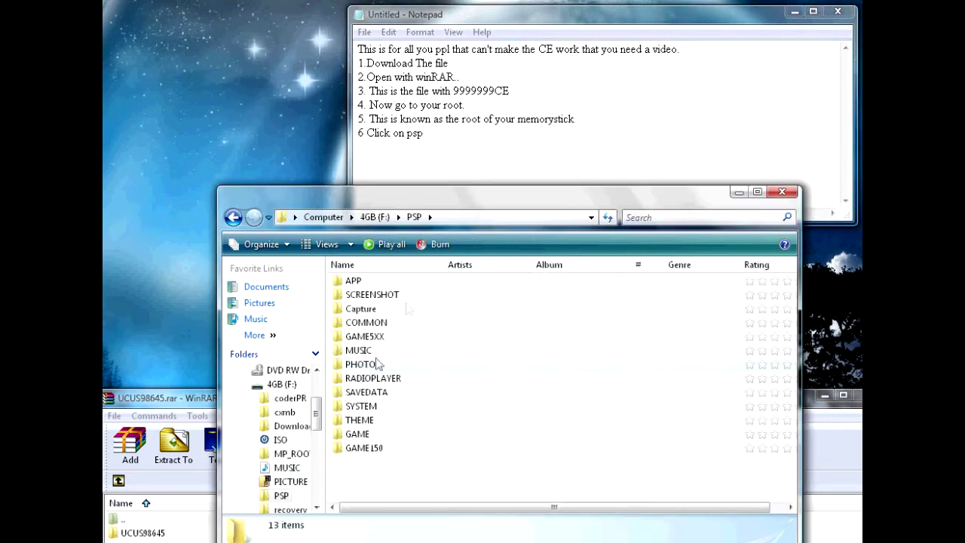
# - Add the line "7.Saved Data" to the note and open the SAVEDATA folder inside PSP
pyautogui.click(440, 139)
pyautogui.write('7')
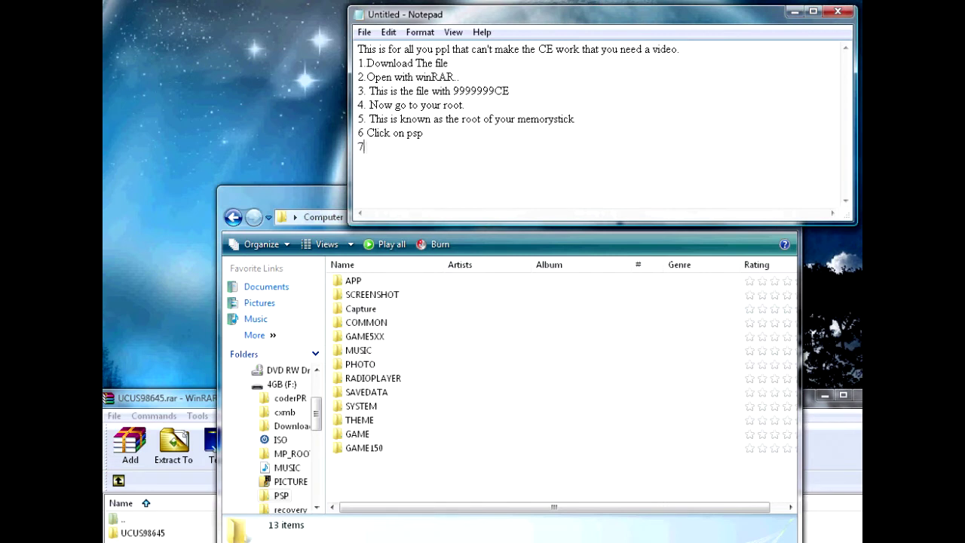
pyautogui.write('.Saved Data')
pyautogui.doubleClick(367, 392)
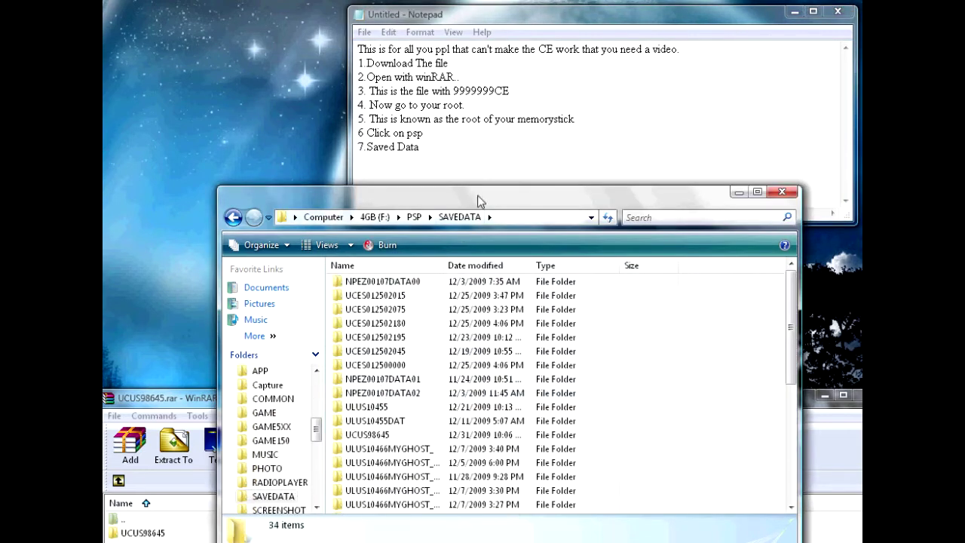
# - Add the line "8.Drag the downloaded file into here." to the Notepad instructions
pyautogui.click(474, 159)
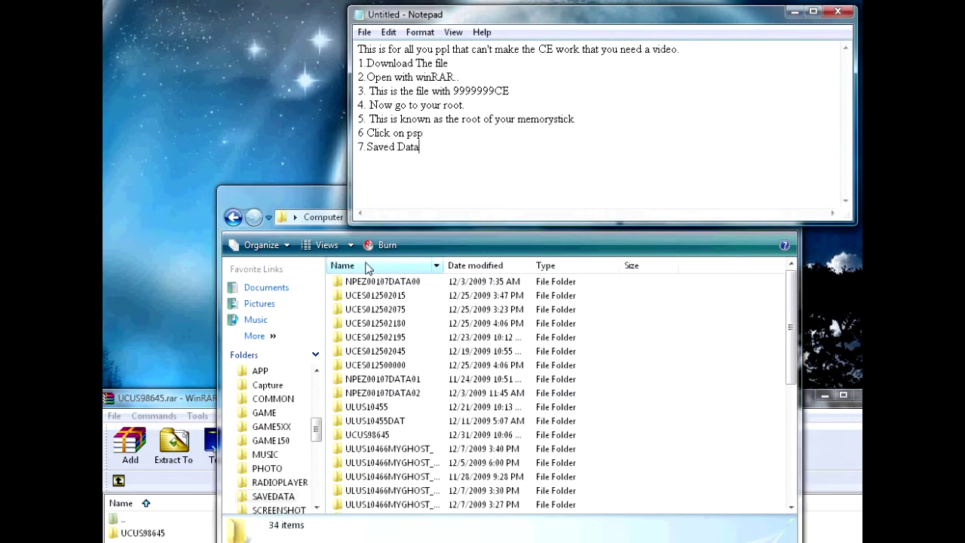
pyautogui.write('8.Drag the downloaded fi')
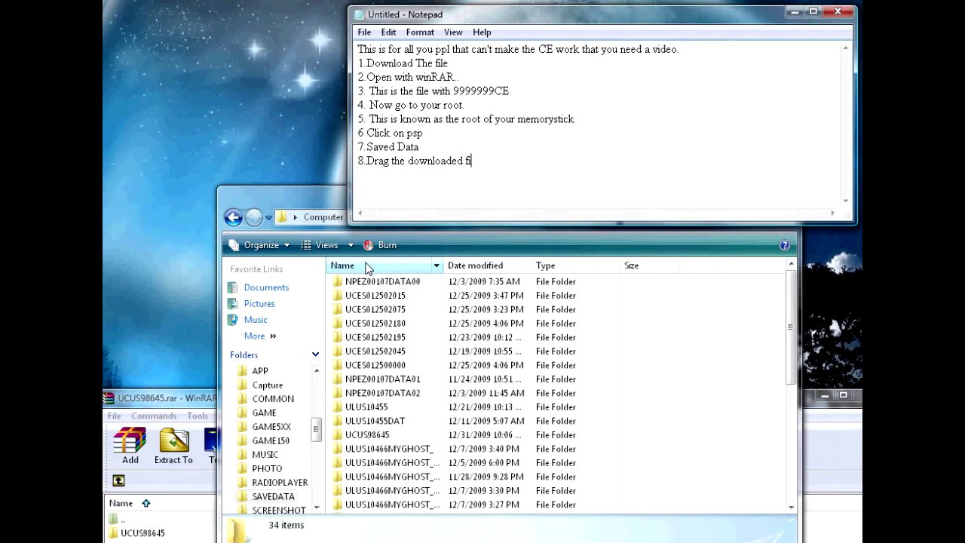
pyautogui.write('le into here.')
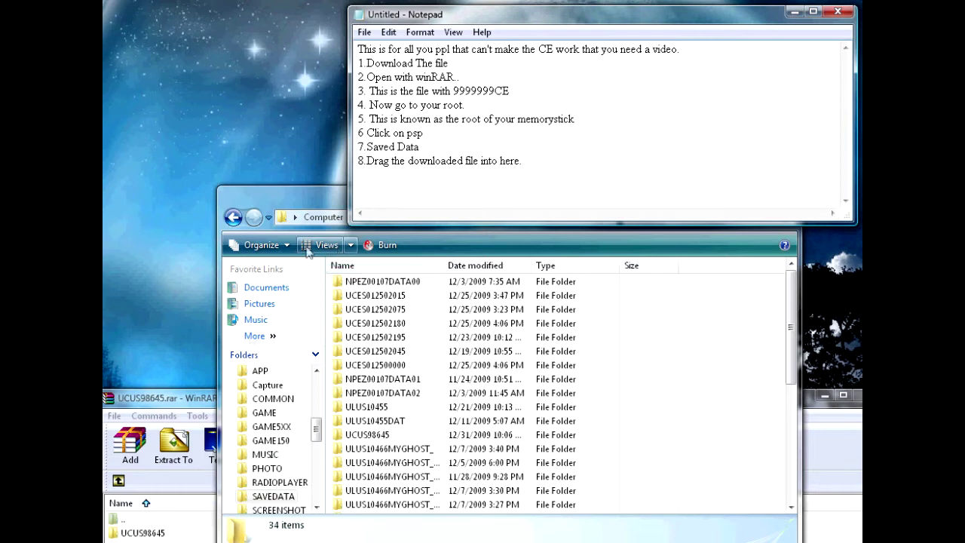
# - Move the UCUS98645 folder from the WinRAR archive into SAVEDATA, merging it with the existing folder and replacing all 5 conflicting files
pyautogui.click(256, 208)
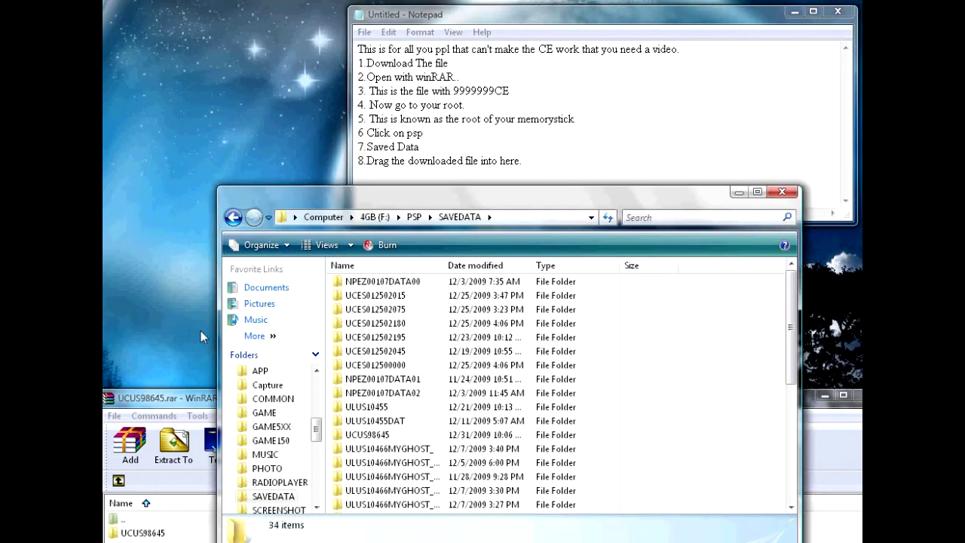
pyautogui.click(183, 400)
pyautogui.moveTo(167, 533); pyautogui.dragTo(720, 327)
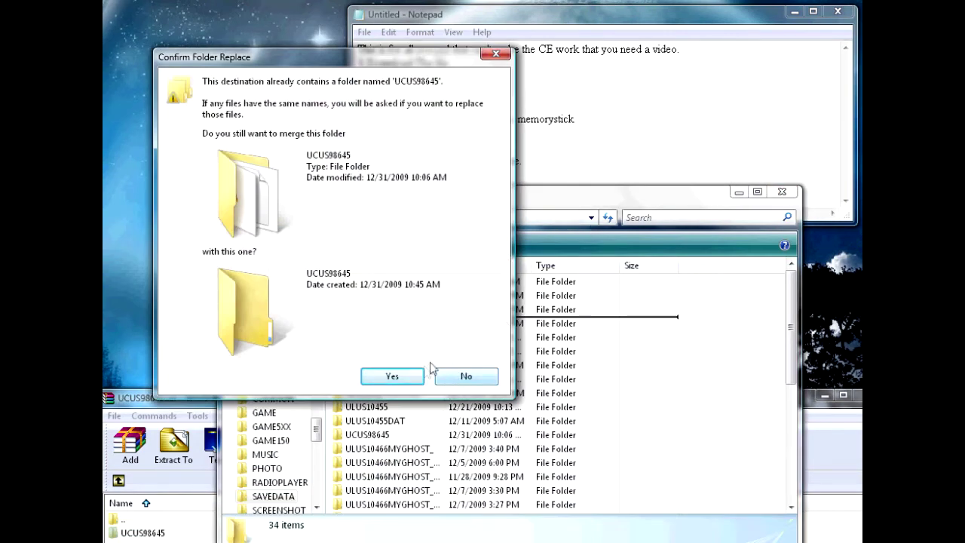
pyautogui.click(415, 376)
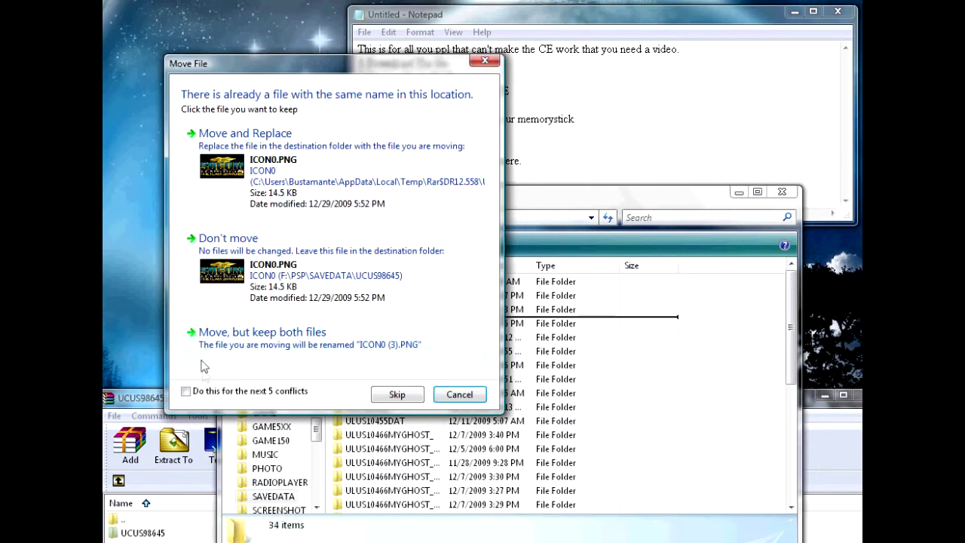
pyautogui.click(189, 392)
pyautogui.click(290, 159)
# - Add the lines "9.Yes Move and replace all 5." and "10. Go back to Socom and check your 999999CE" to the Notepad instructions
pyautogui.click(536, 160)
pyautogui.press('Return')
pyautogui.write('9.Yes Move and replace all f')
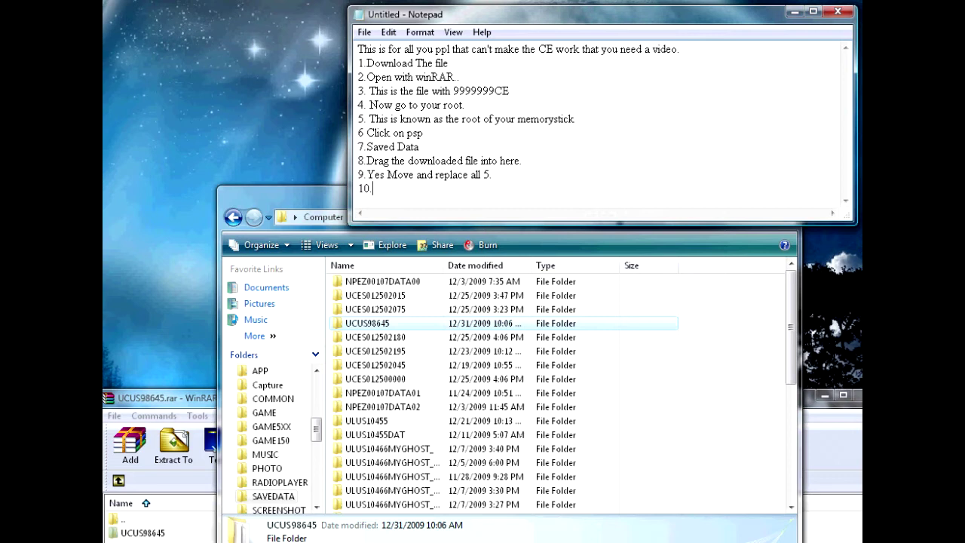
pyautogui.write('.')
pyautogui.press('Return')
pyautogui.write('10. Go back to Socom and check your ')
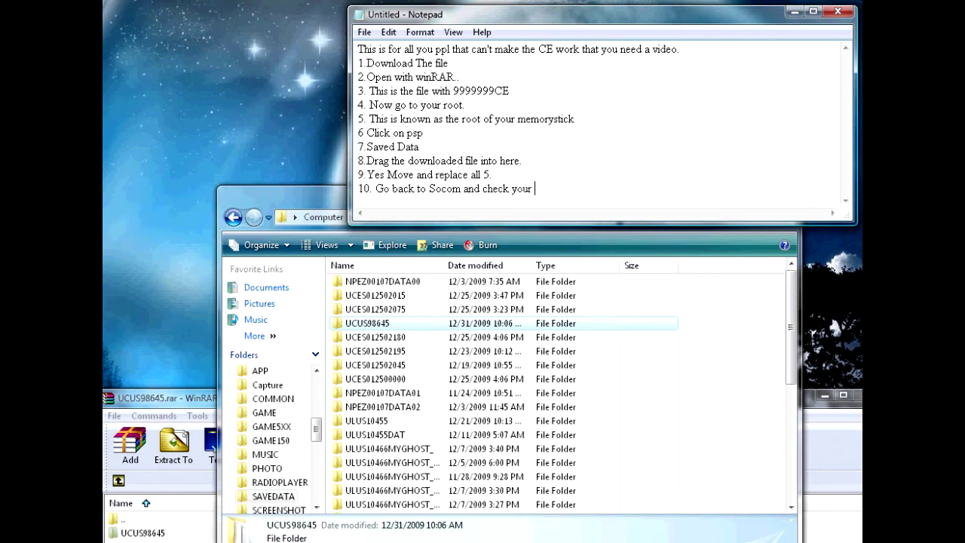
pyautogui.write('999999CE')
# - Close the SAVEDATA folder window and add the line "11. Your done." to the end of the note
pyautogui.click(785, 273)
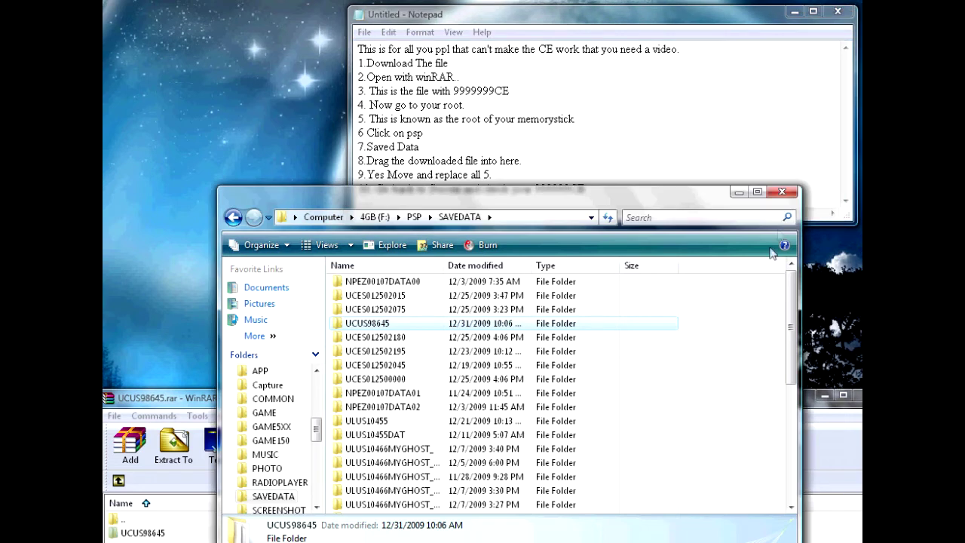
pyautogui.click(784, 194)
pyautogui.press('Return')
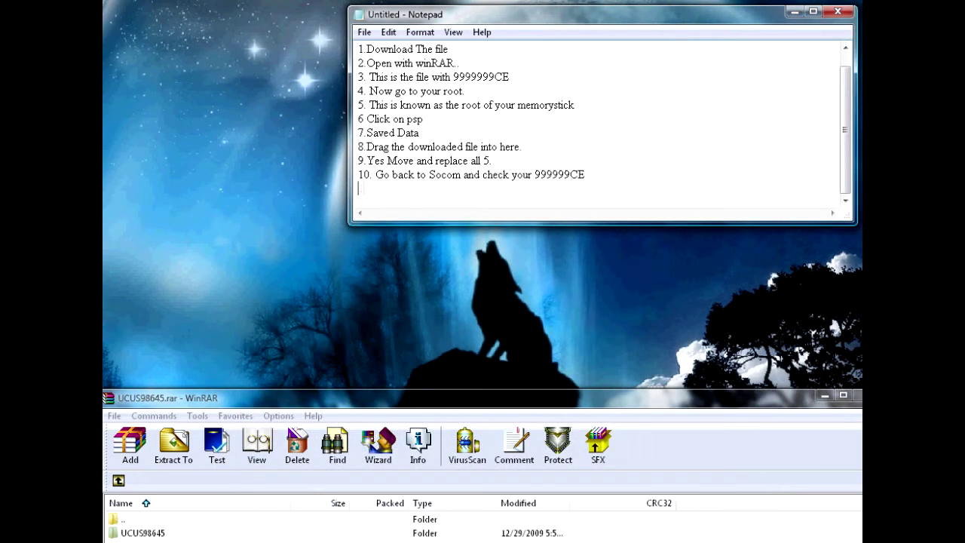
pyautogui.write('11. Your done.')
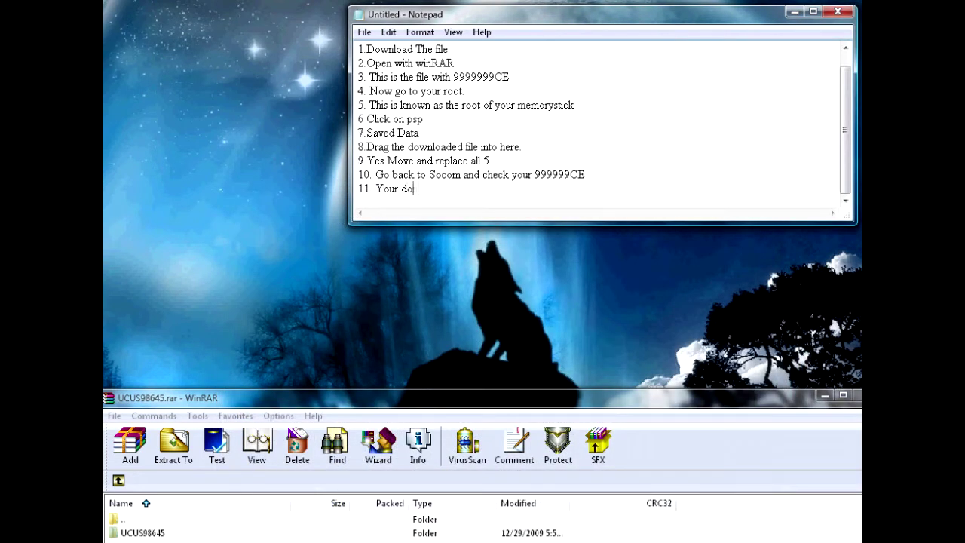